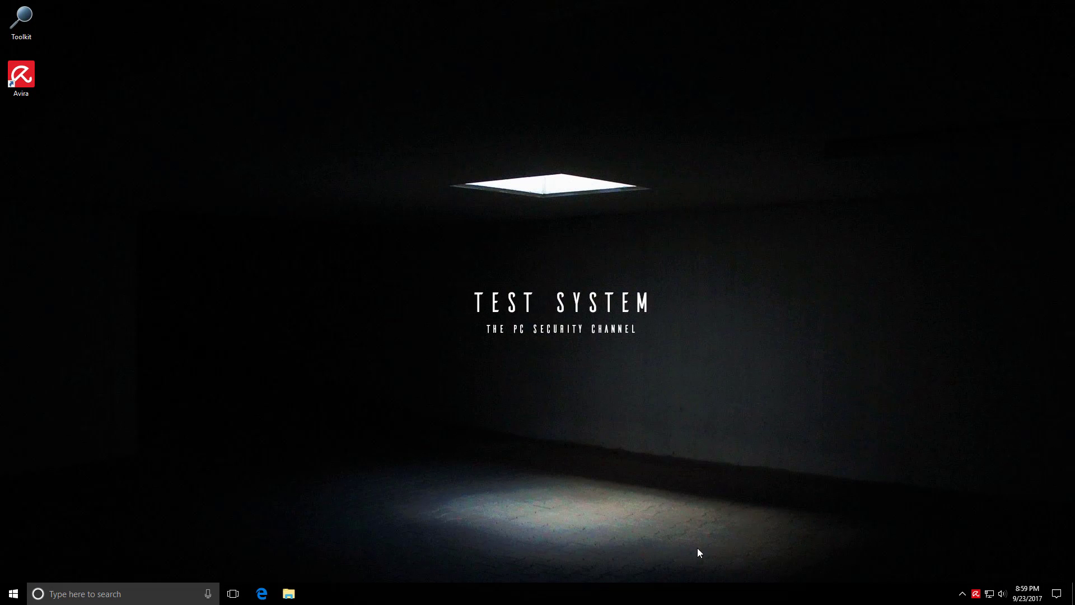
- Open the Avira launcher from the taskbar, then open the Free Antivirus dashboard
{"action": "left_click", "coordinate": [976, 593]}
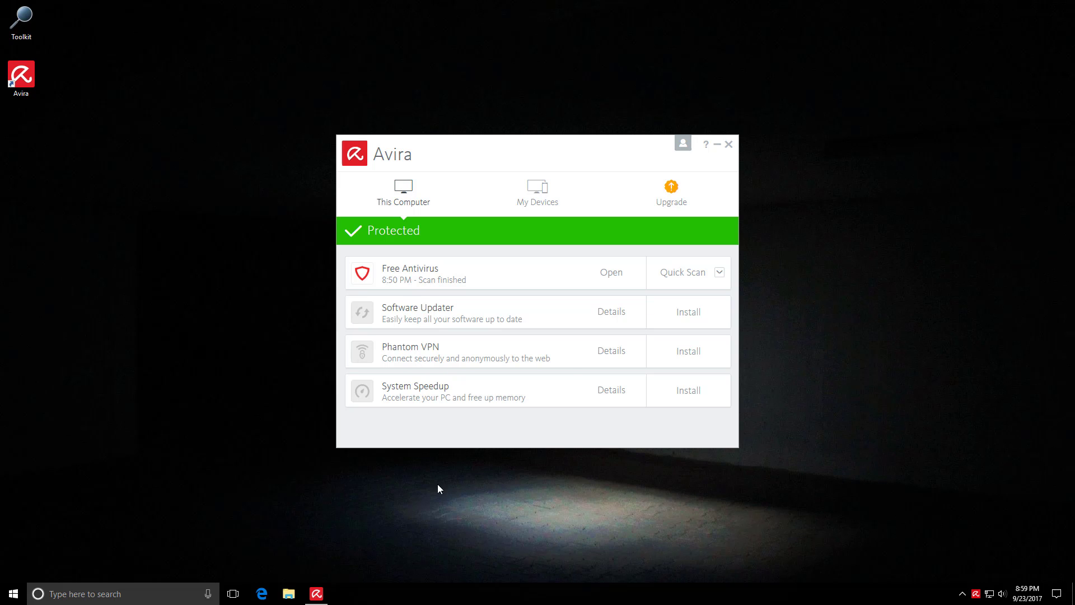
{"action": "left_click", "coordinate": [610, 272]}
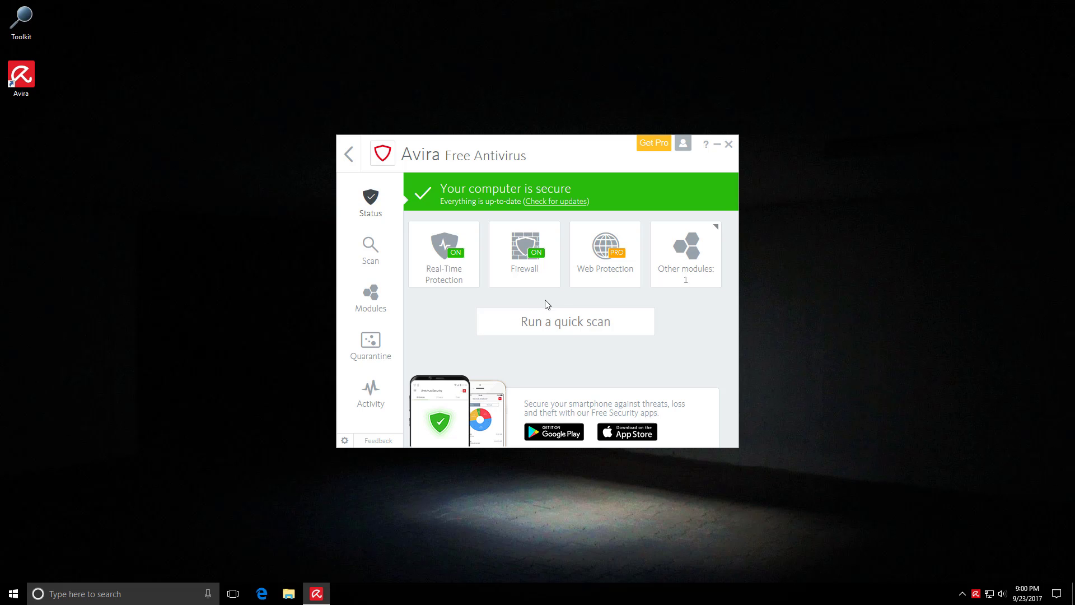
- Show the Other modules list, then dismiss it to return to the status screen
{"action": "left_click", "coordinate": [698, 256]}
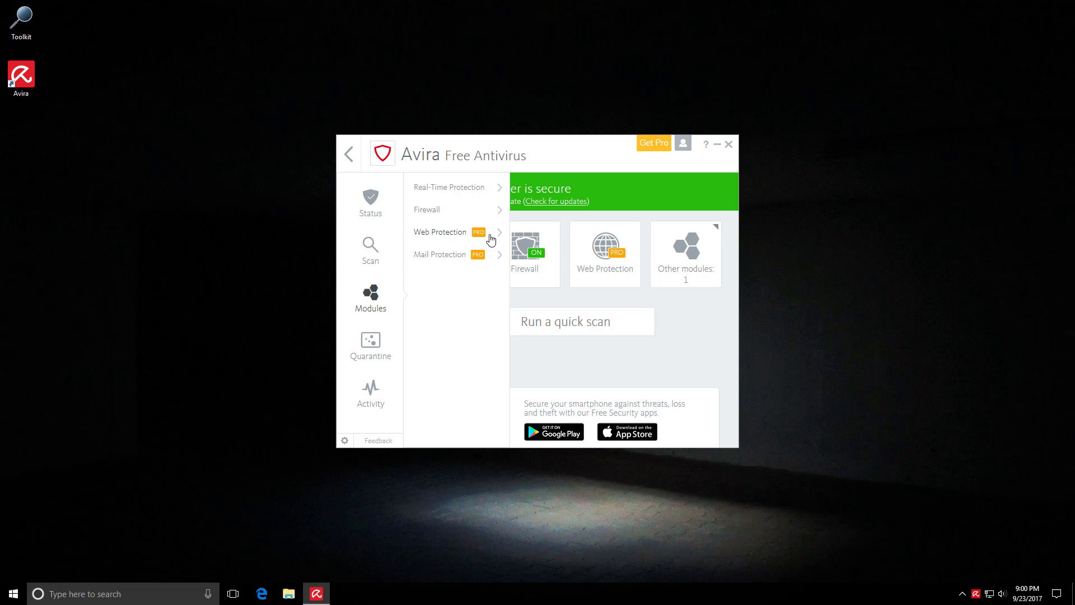
{"action": "left_click", "coordinate": [558, 352]}
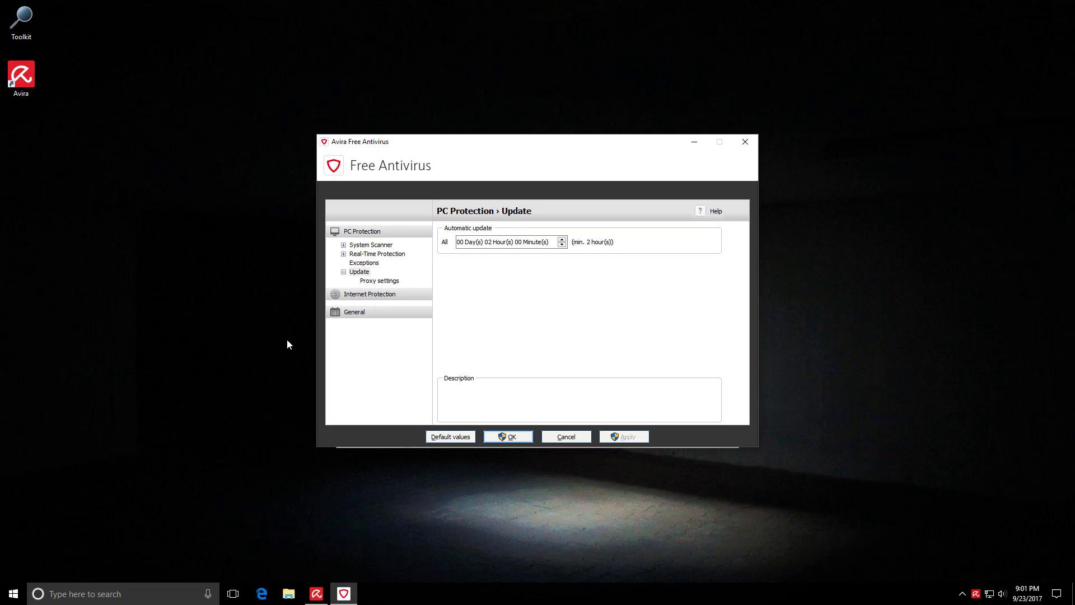
- Move the settings window aside and view the Threat categories and Advanced protection pages
{"action": "mouse_move", "coordinate": [411, 148]}
{"action": "left_mouse_down"}
{"action": "mouse_move", "coordinate": [301, 278]}
{"action": "mouse_move", "coordinate": [219, 223]}
{"action": "left_mouse_up"}
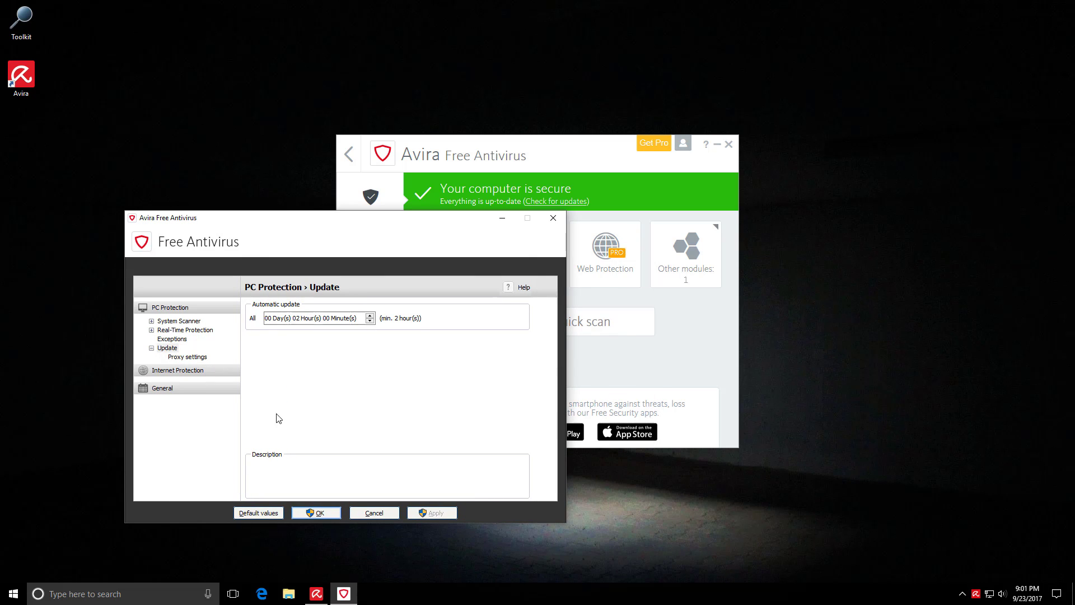
{"action": "left_click", "coordinate": [162, 388]}
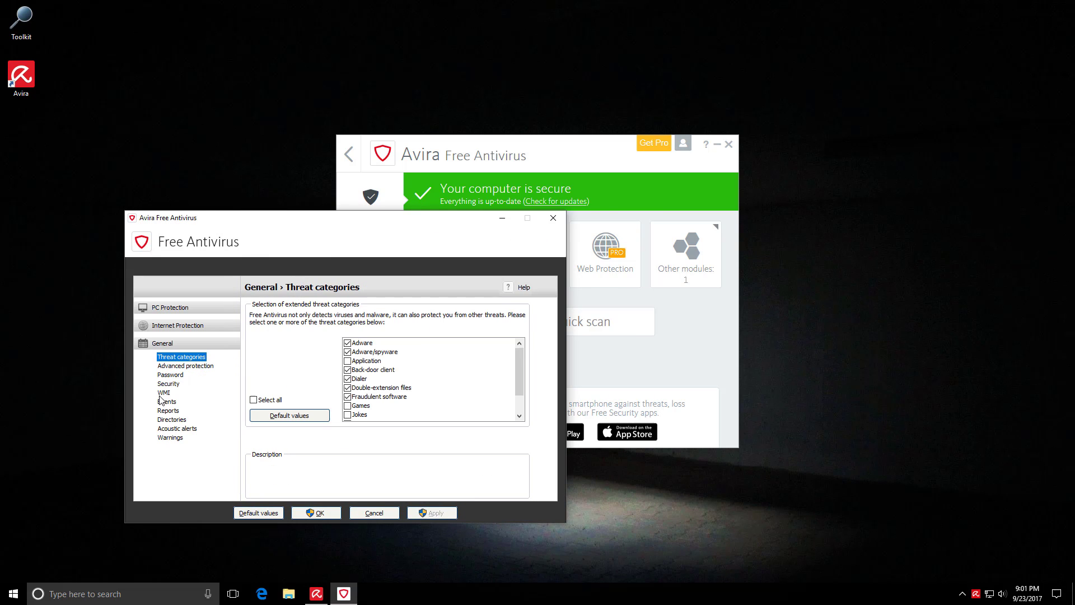
{"action": "left_click", "coordinate": [185, 366]}
{"action": "mouse_move", "coordinate": [254, 316]}
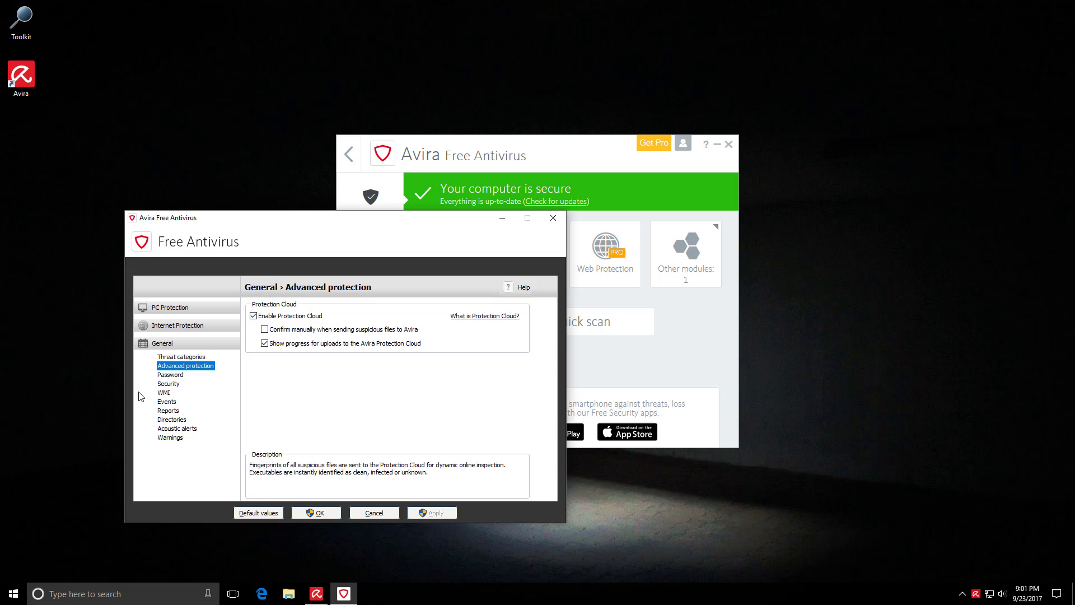
- View the Real-Time Protection Heuristic settings, then cancel the settings window
{"action": "left_click", "coordinate": [169, 307]}
{"action": "left_click", "coordinate": [154, 348]}
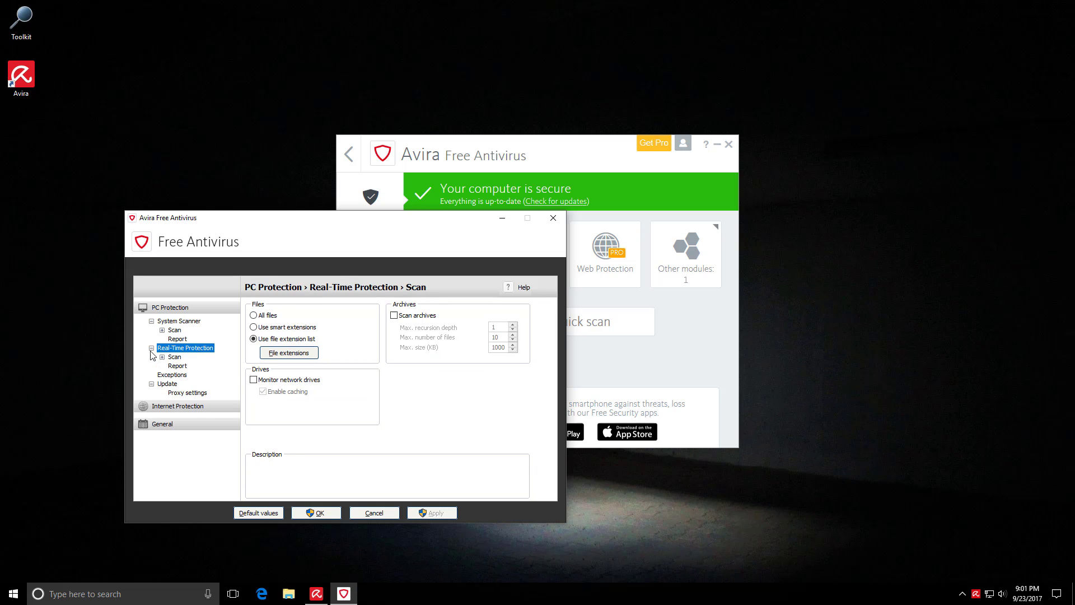
{"action": "left_click", "coordinate": [162, 358]}
{"action": "left_click", "coordinate": [190, 375]}
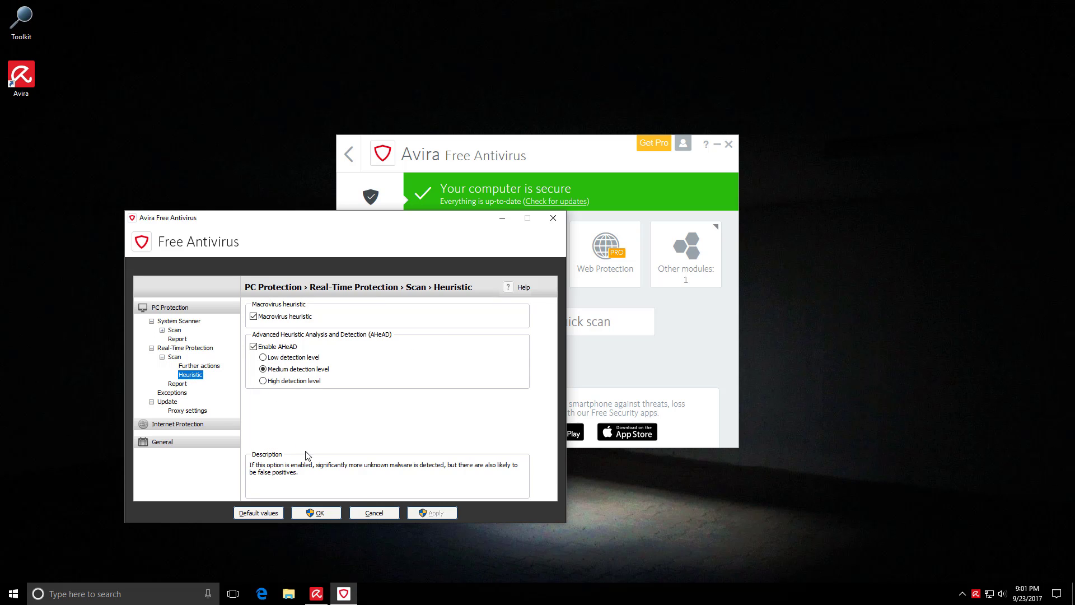
{"action": "left_click", "coordinate": [374, 513]}
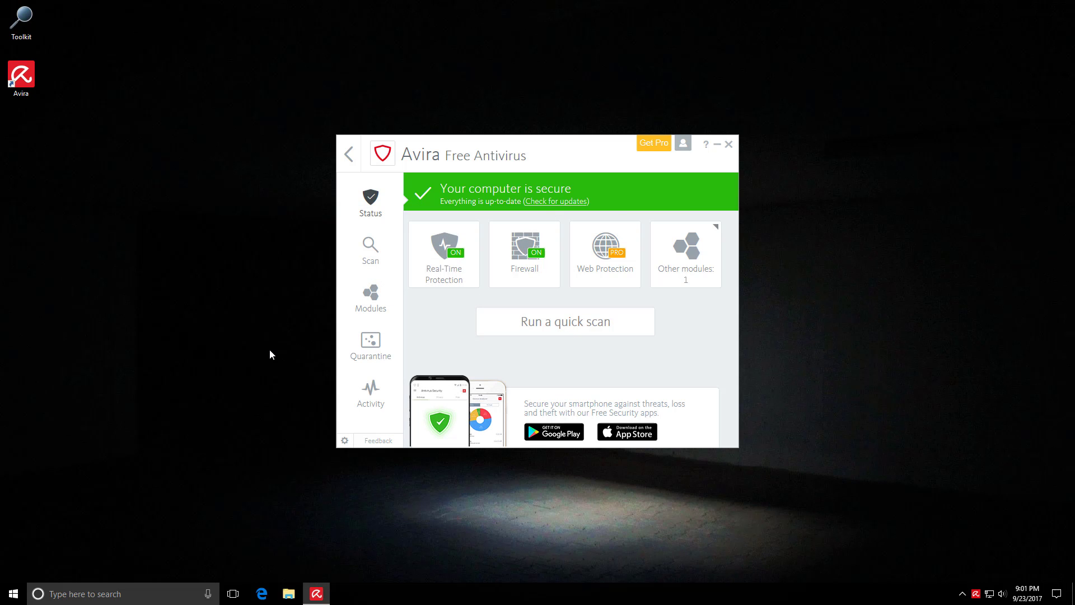
- Close Avira, paste the malware URL into Edge and run ws.exe, which Avira blocks
{"action": "left_click", "coordinate": [728, 145]}
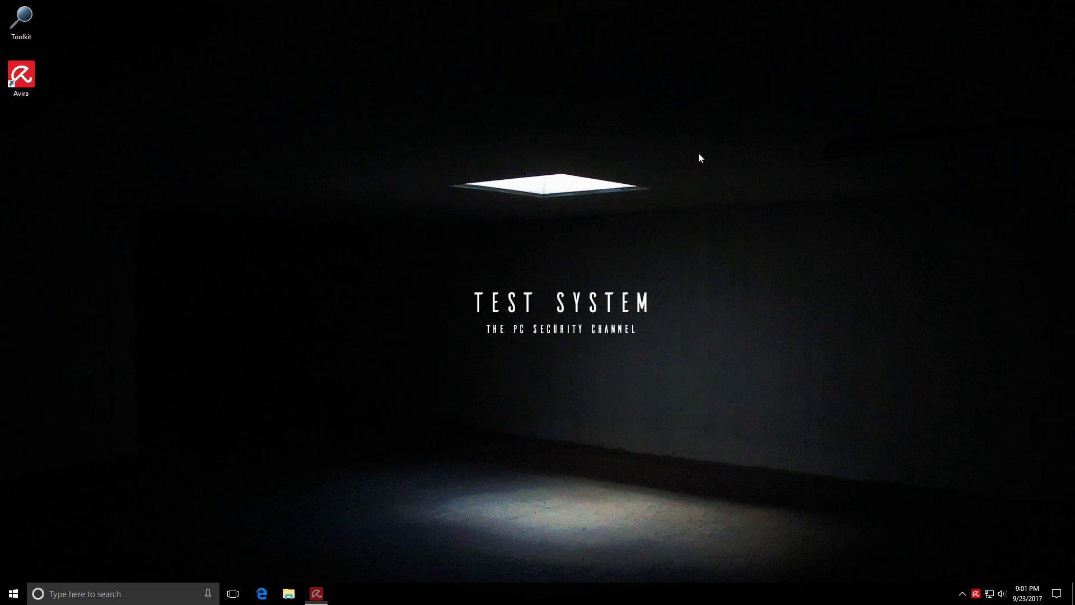
{"action": "left_click", "coordinate": [263, 593]}
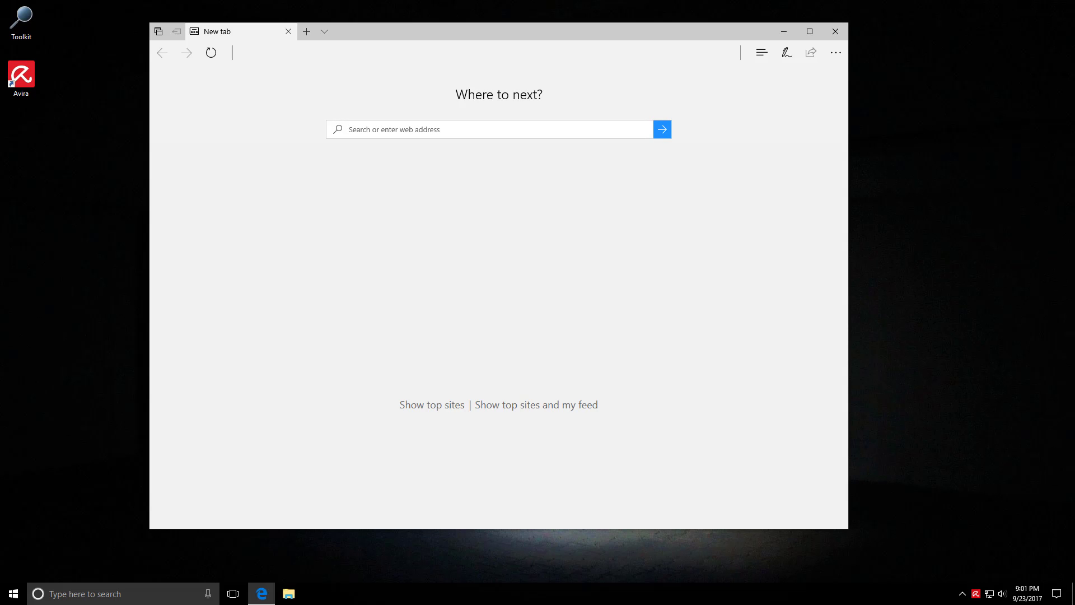
{"action": "left_click", "coordinate": [398, 131]}
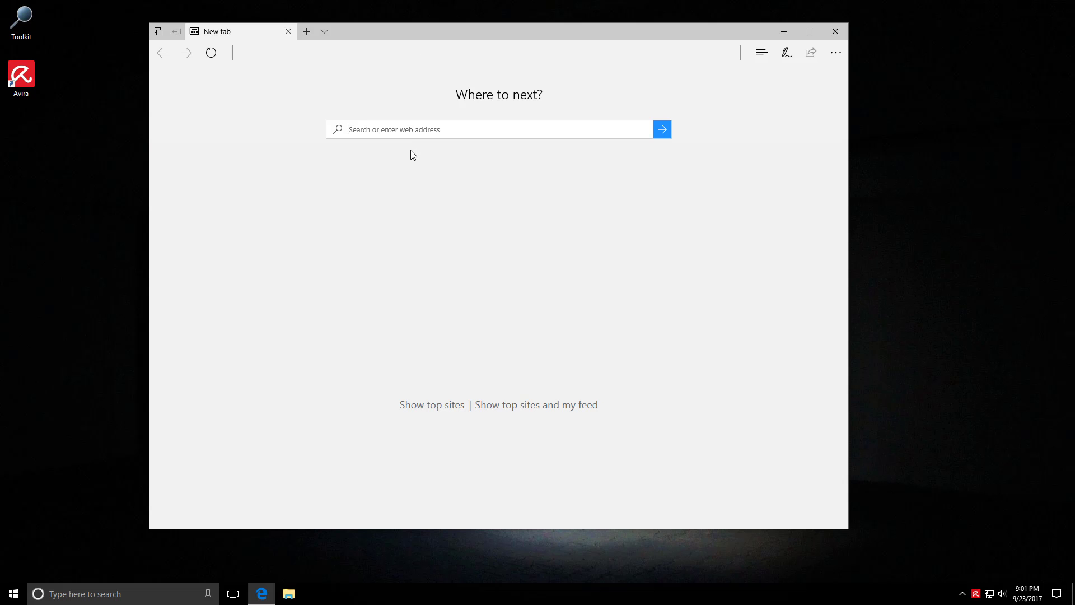
{"action": "type", "text": "gokeenakte.top/ws.exe"}
{"action": "key", "text": "Return"}
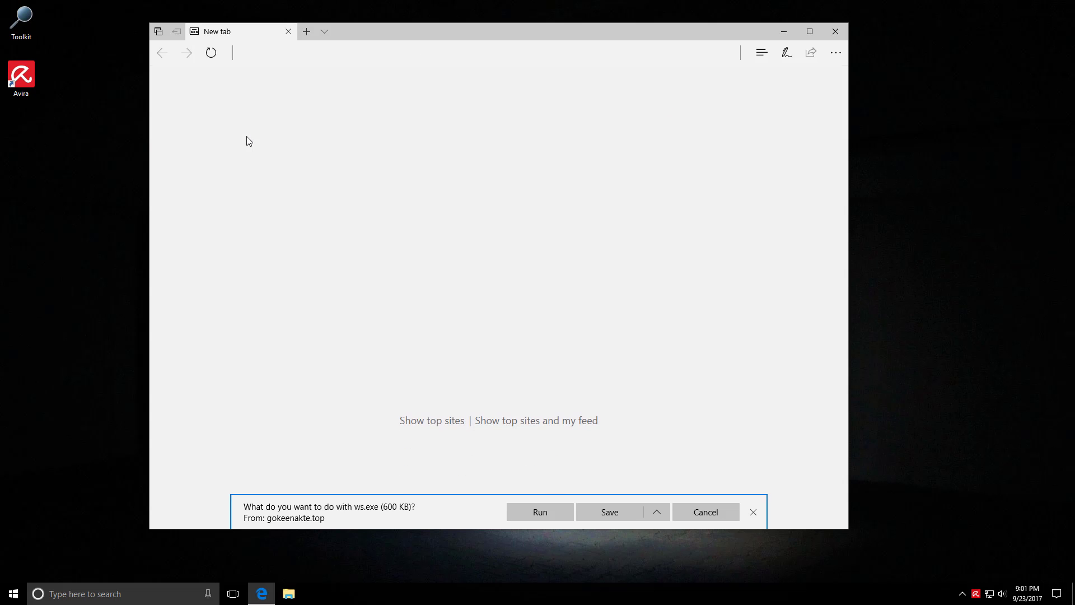
{"action": "left_click", "coordinate": [538, 514]}
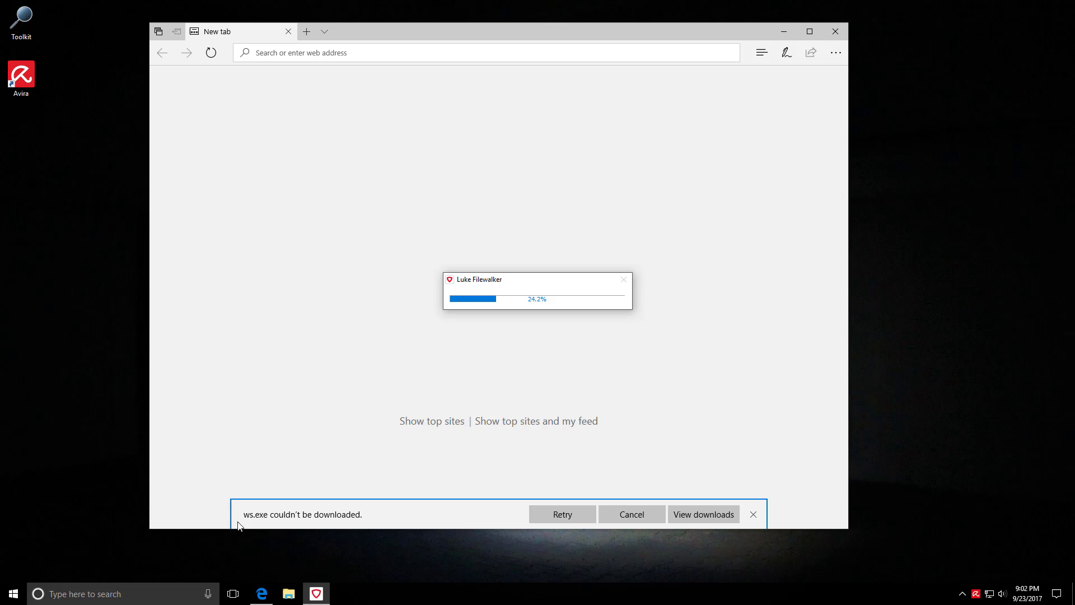
{"action": "left_click", "coordinate": [977, 595]}
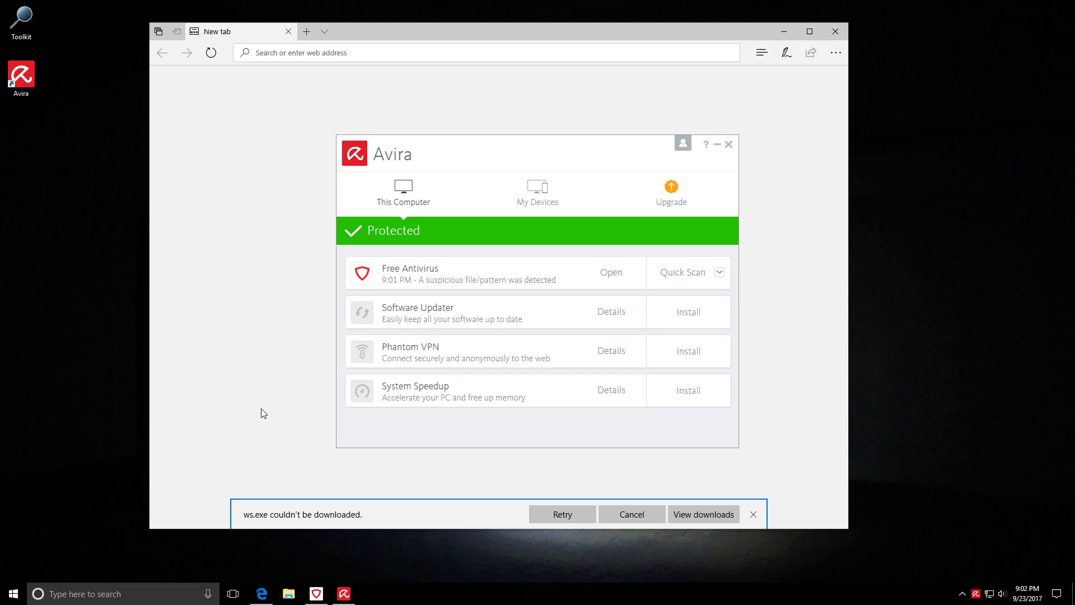
{"action": "left_click", "coordinate": [597, 286]}
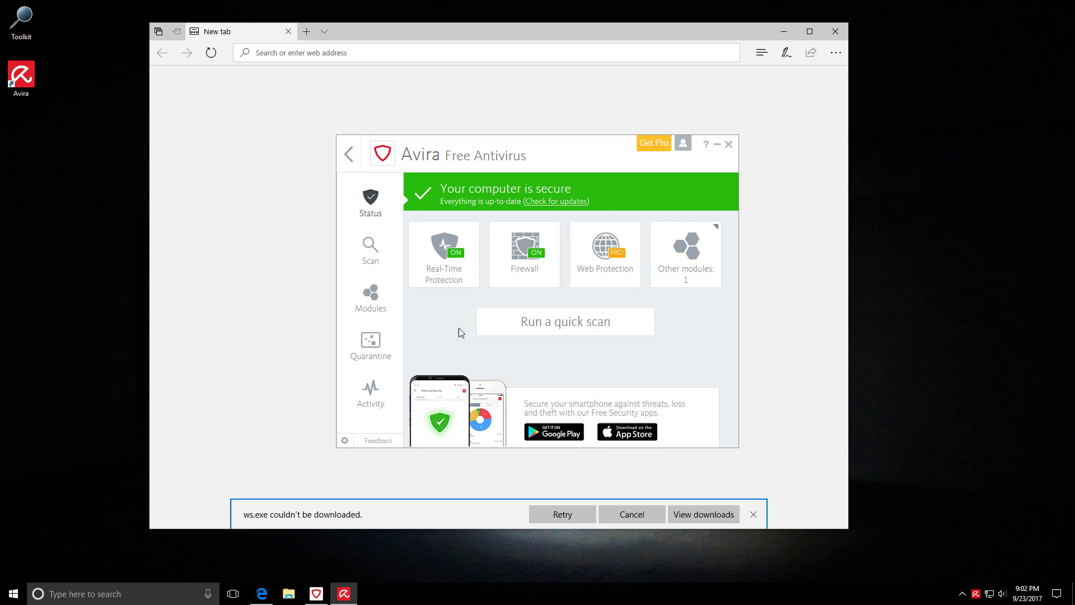
{"action": "left_click", "coordinate": [728, 144]}
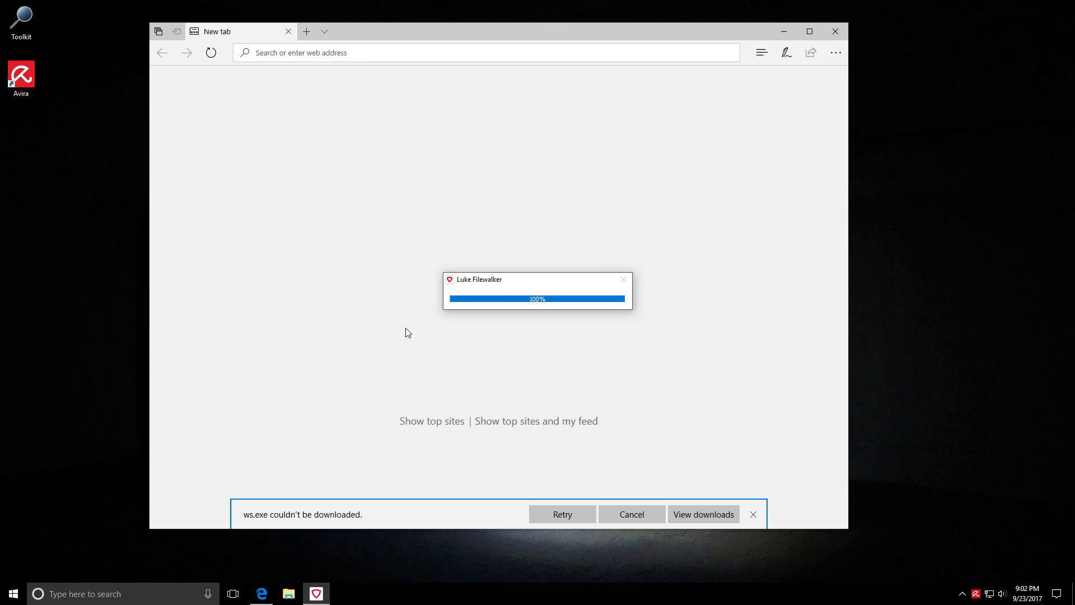
{"action": "left_click", "coordinate": [667, 468]}
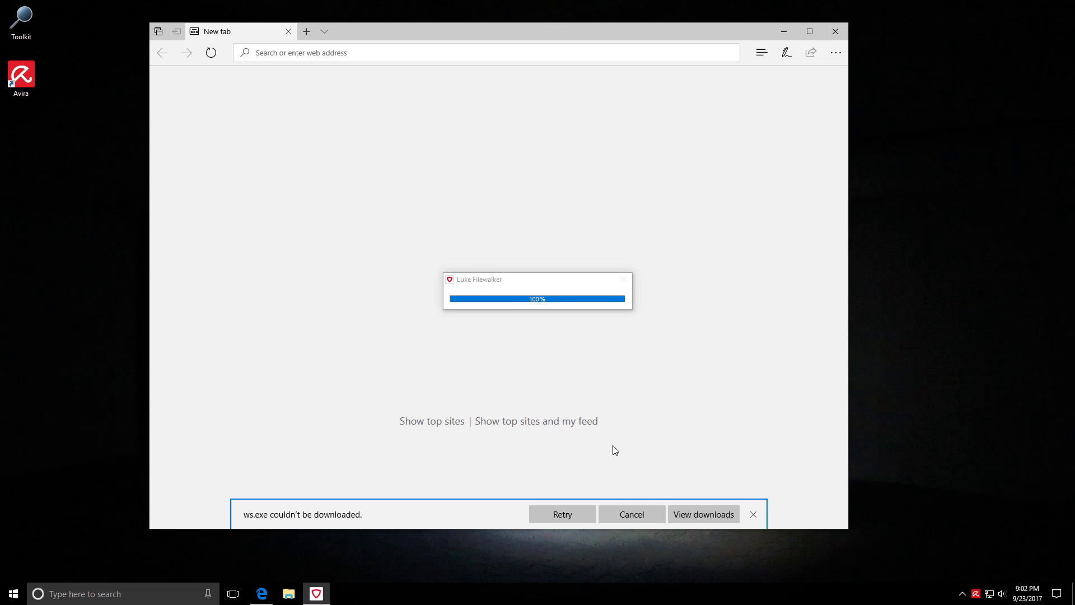
- Close the Edge browser window
{"action": "left_click", "coordinate": [835, 31]}
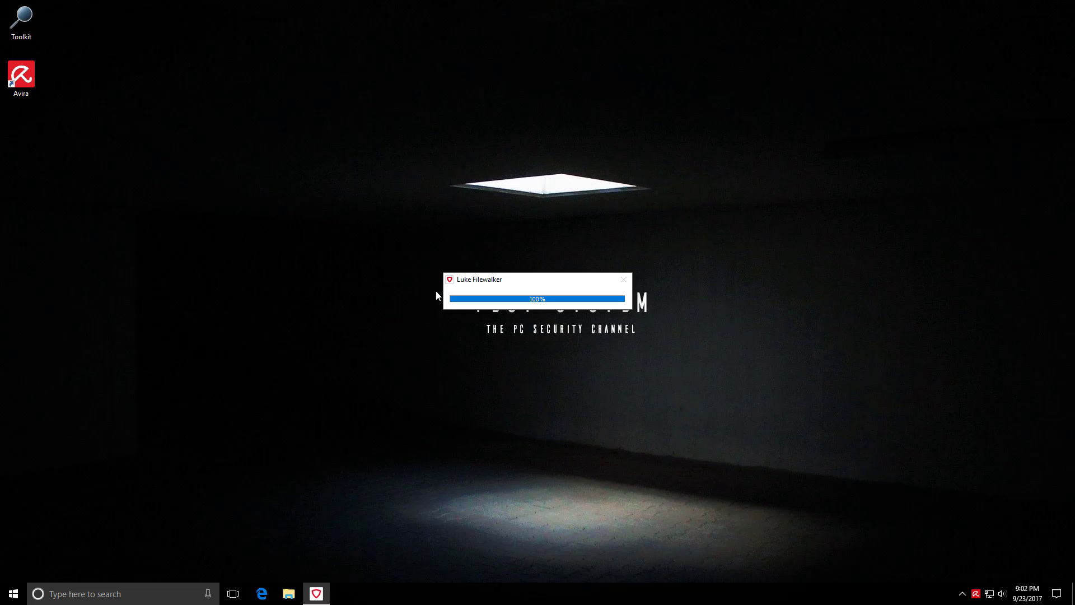